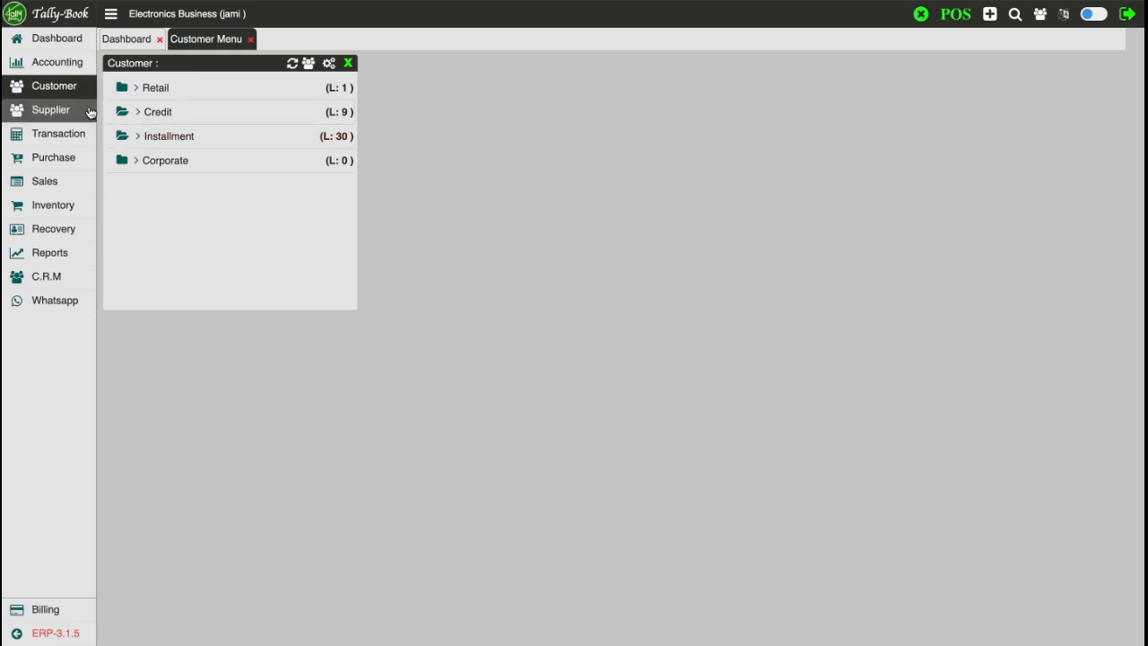
Open the Installment Customer list, showing 30 customer records for Electronics Business
{"action": "left_click", "coordinate": [186, 141]}
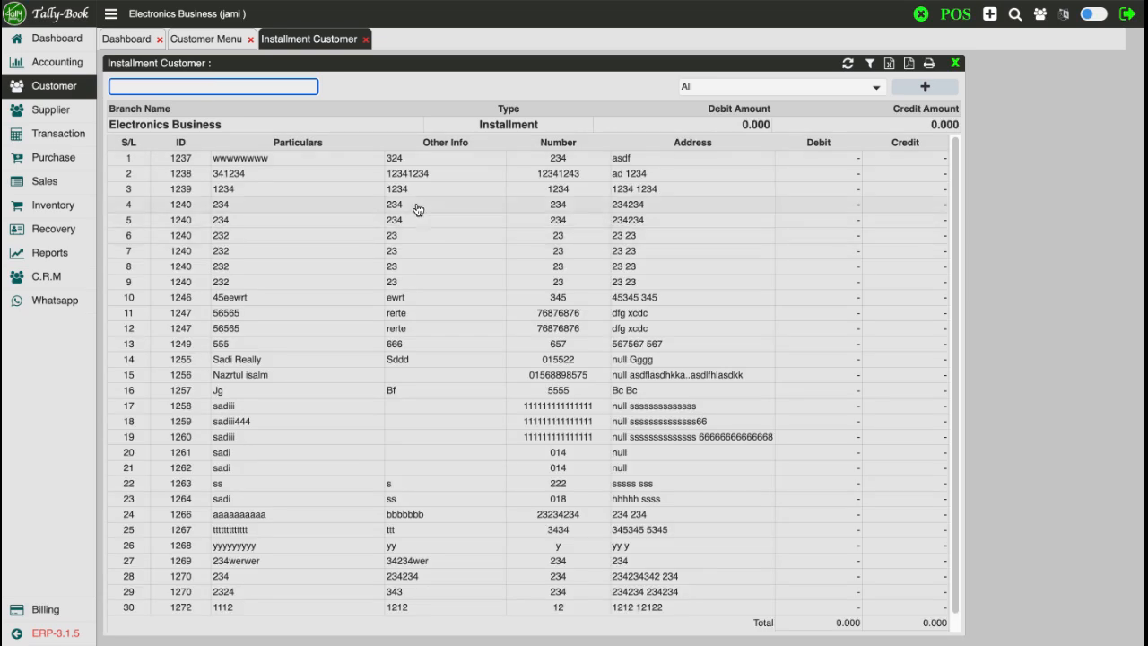
{"action": "scroll", "coordinate": [523, 293], "scroll_direction": "down", "scroll_amount": 1}
{"action": "scroll", "coordinate": [538, 290], "scroll_direction": "up", "scroll_amount": 2}
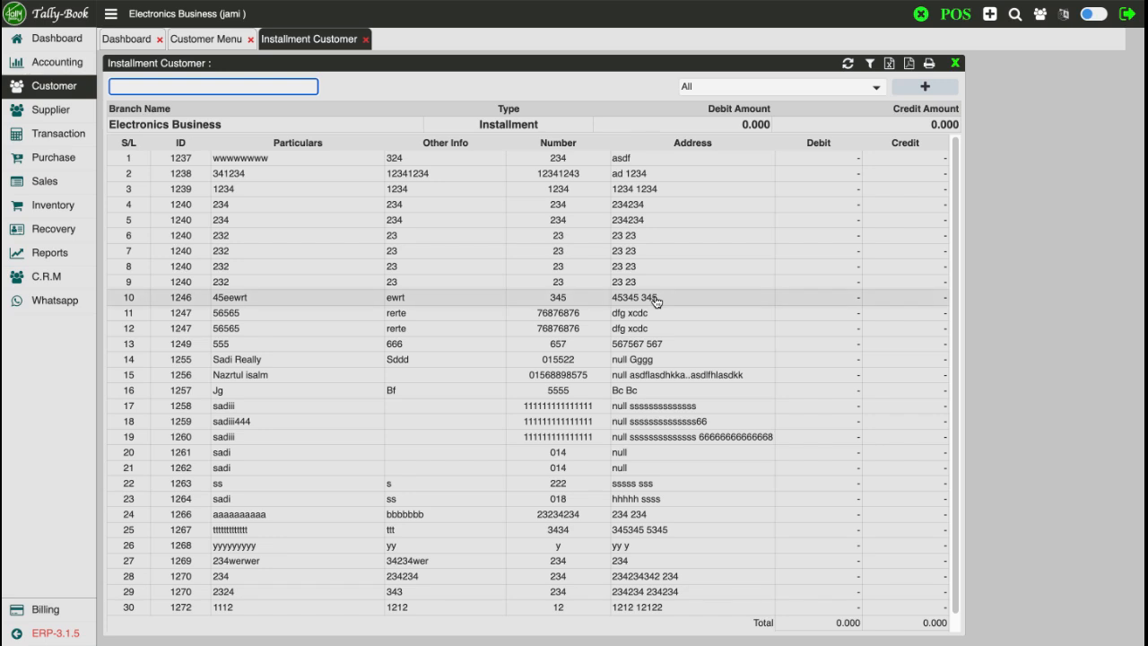
Start a new installment customer record from the Installment Customer toolbar
{"action": "left_click", "coordinate": [614, 95]}
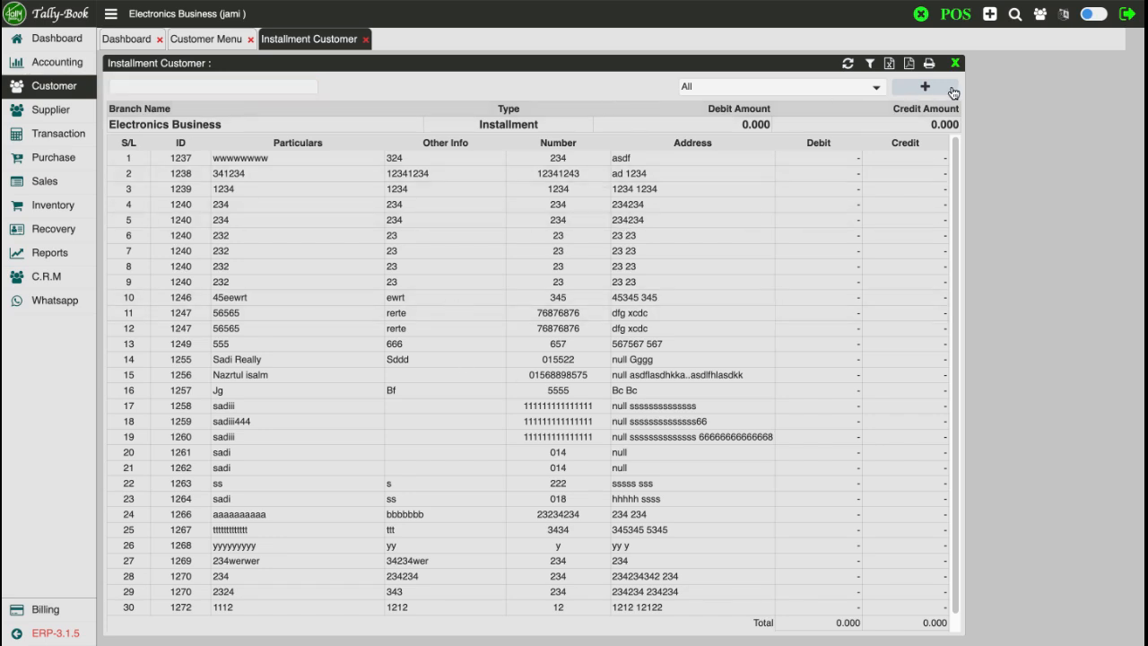
{"action": "left_click", "coordinate": [922, 92]}
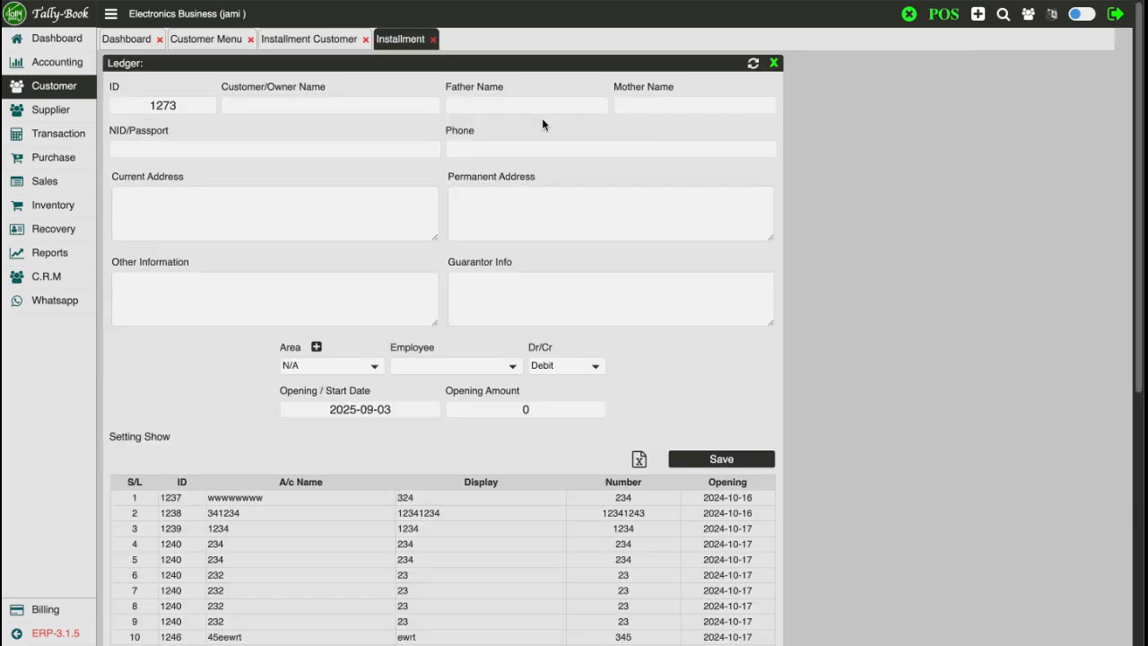
{"action": "left_click", "coordinate": [184, 106]}
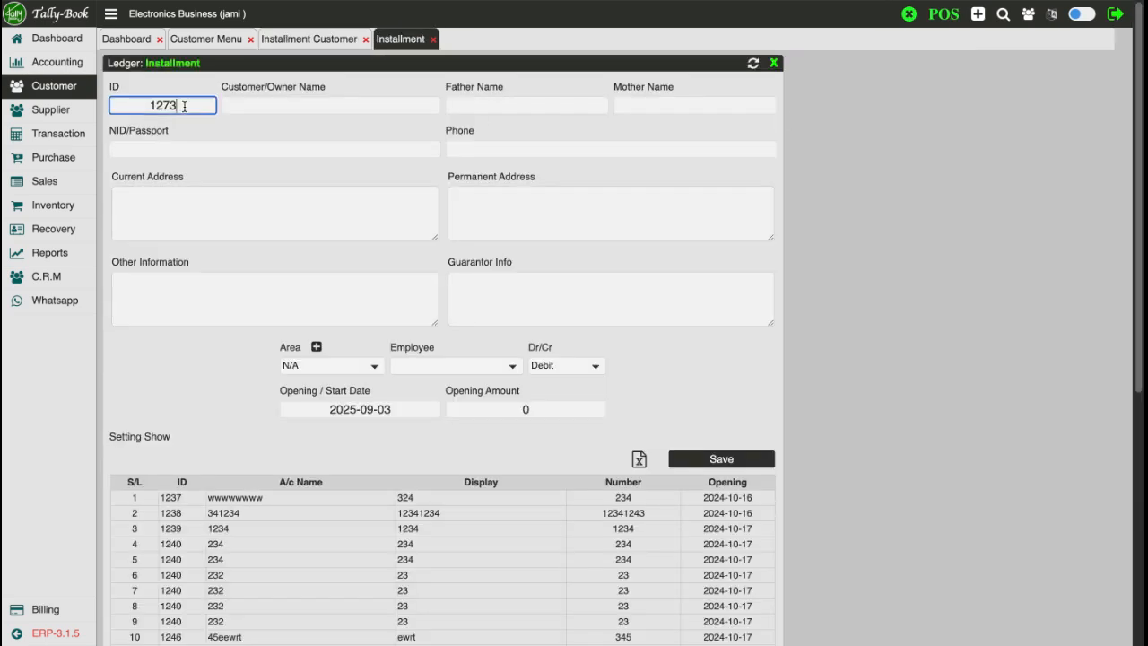
{"action": "left_click", "coordinate": [276, 106]}
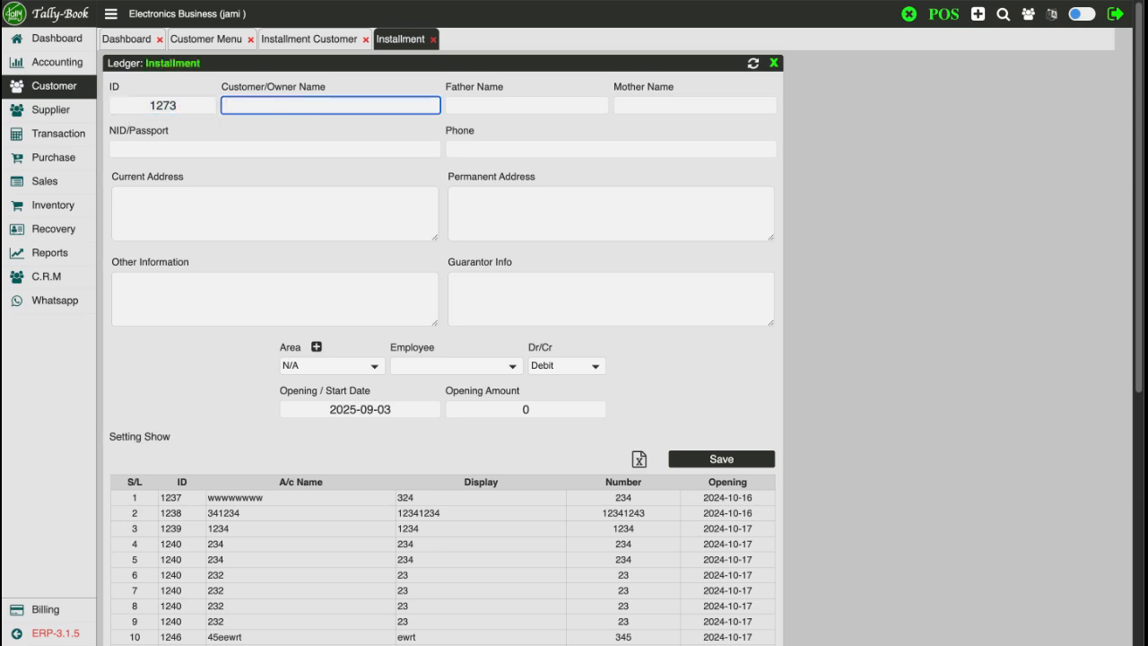
Enter the customer's name, father's and mother's names, NID/Passport number and phone number
{"action": "key", "text": "Tab"}
{"action": "key", "text": "Tab"}
{"action": "key", "text": "Tab"}
{"action": "key", "text": "Tab"}
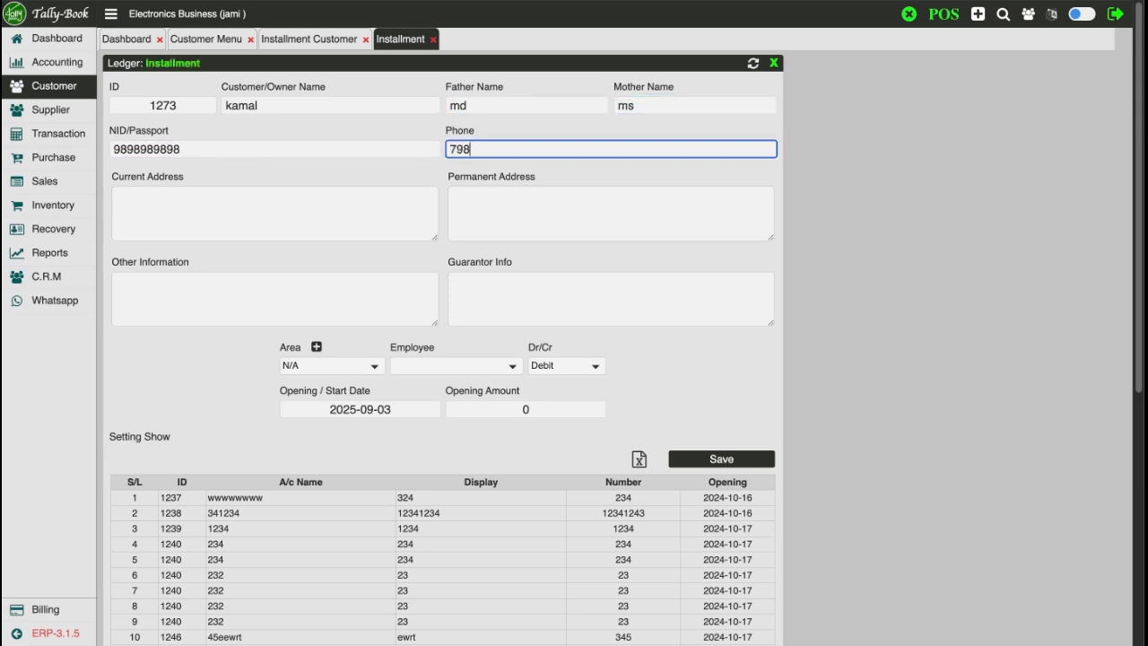
{"action": "key", "text": "Tab"}
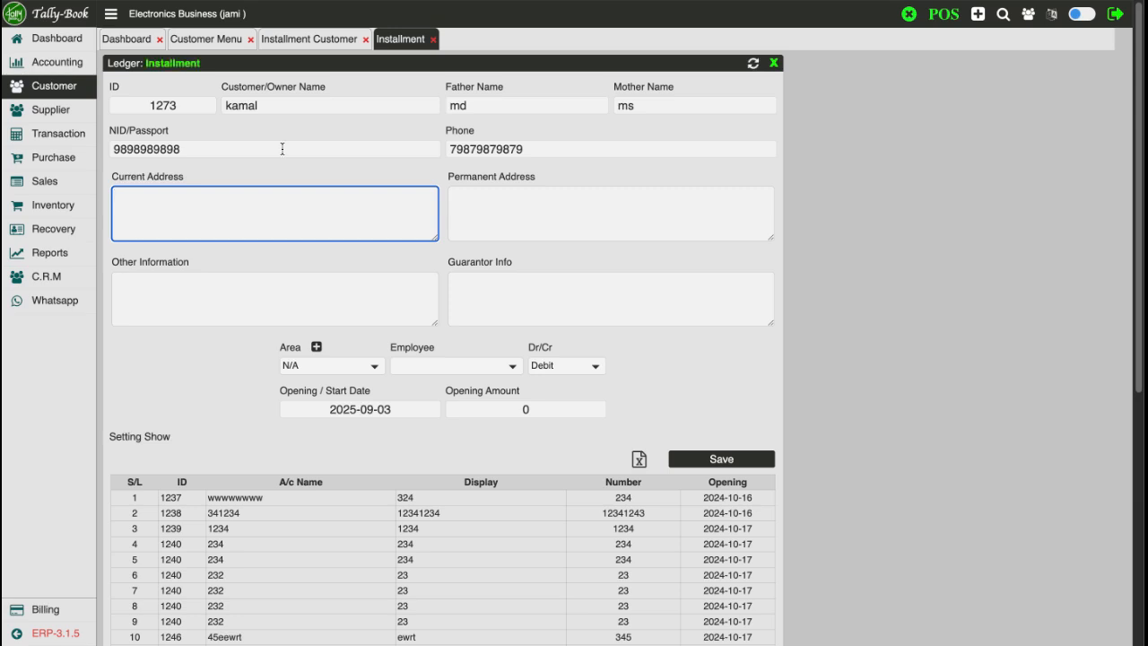
Enter the guarantor info, keep Area as N/A, and set the balance type to Debit
{"action": "left_click", "coordinate": [329, 302]}
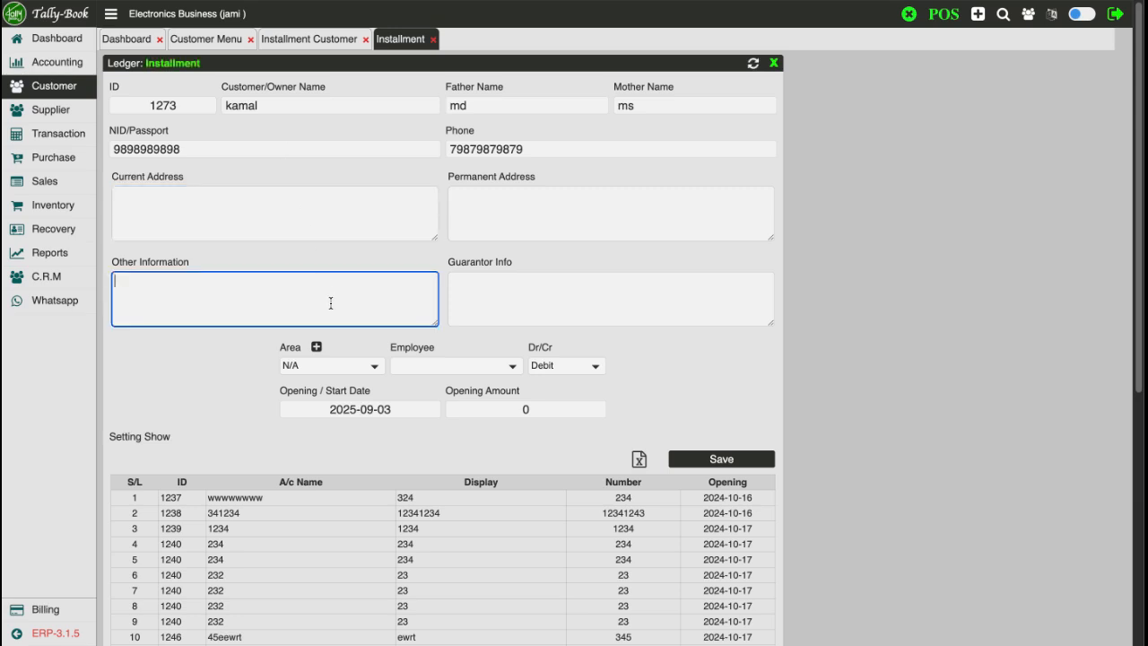
{"action": "left_click", "coordinate": [493, 296]}
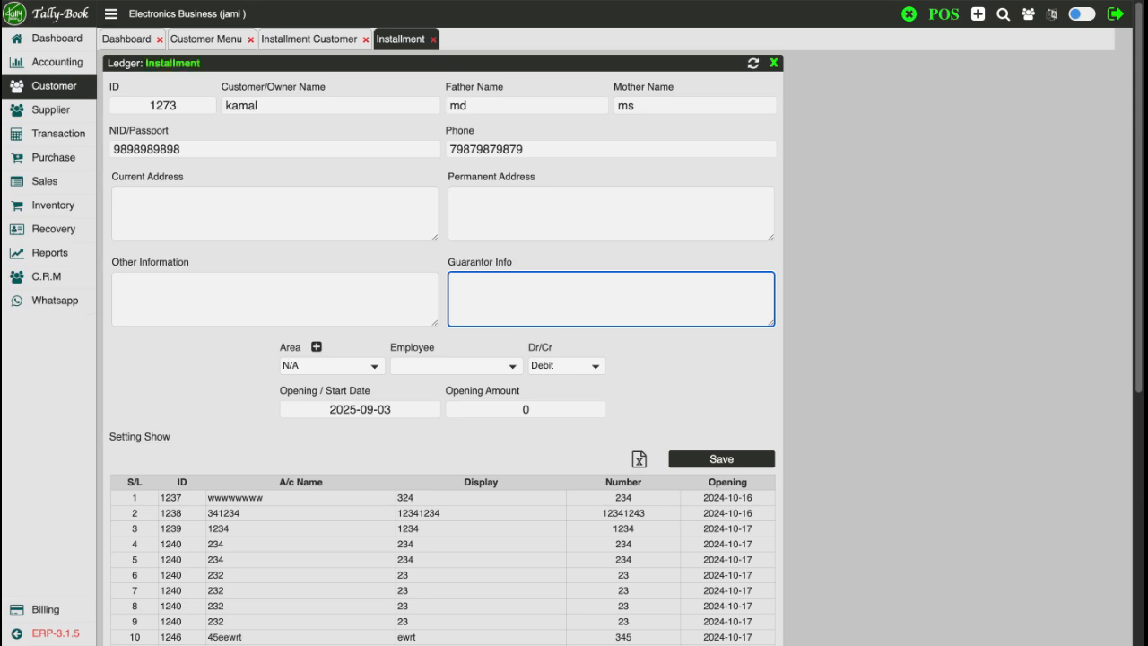
{"action": "type", "text": "4345"}
{"action": "left_click", "coordinate": [374, 365]}
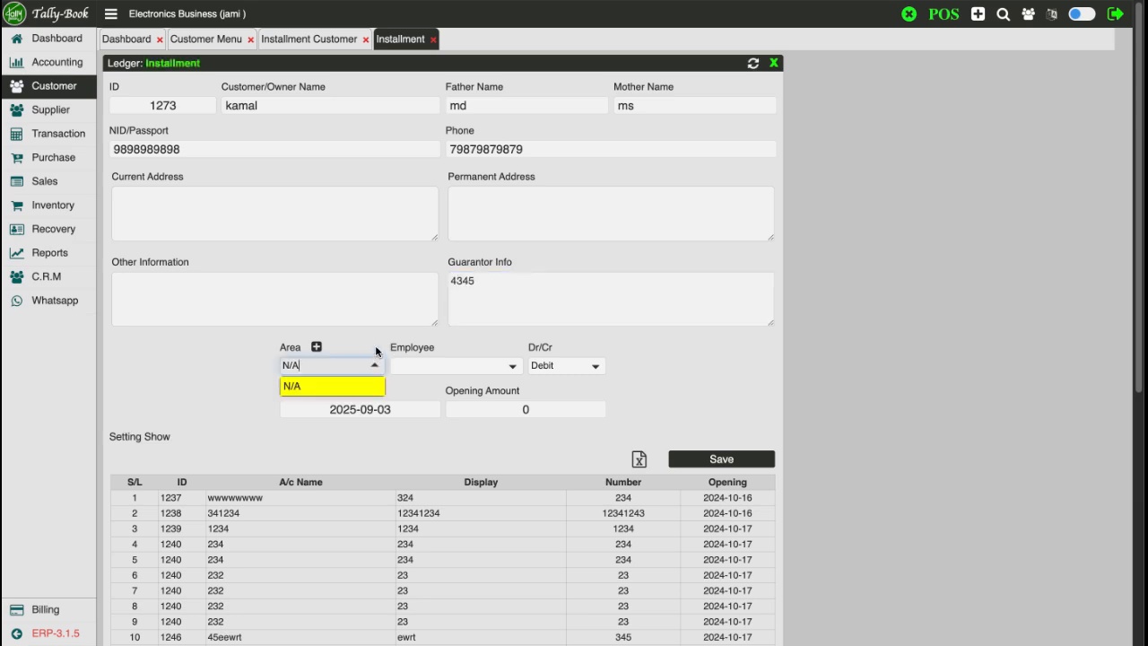
{"action": "left_click", "coordinate": [373, 363]}
{"action": "left_click", "coordinate": [432, 369]}
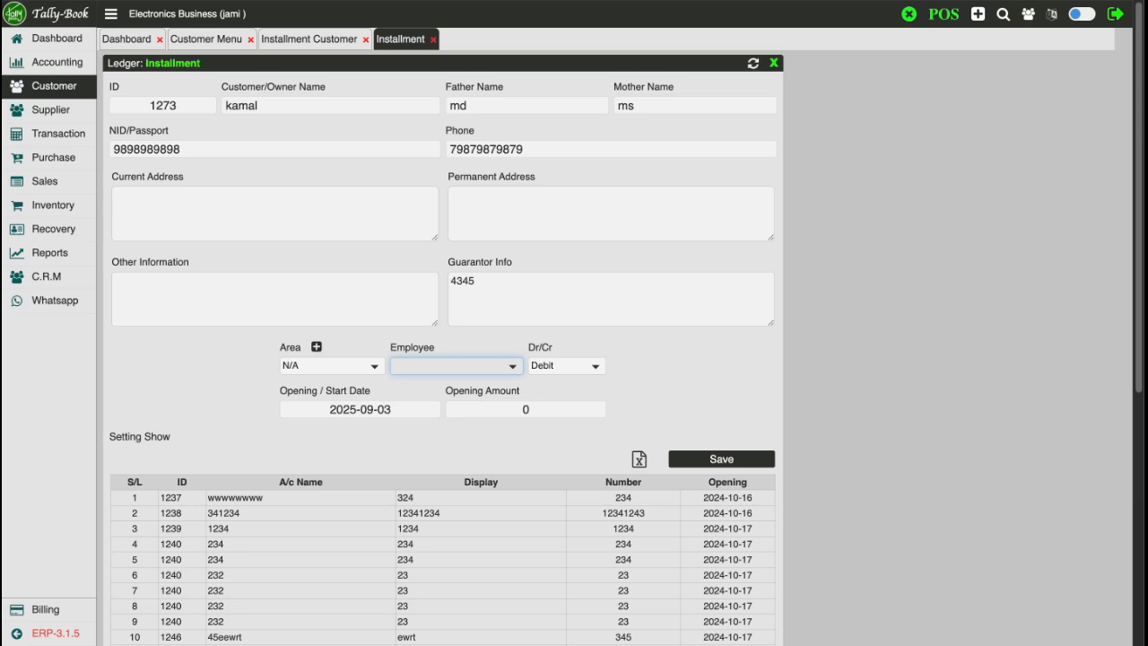
{"action": "left_click", "coordinate": [545, 374]}
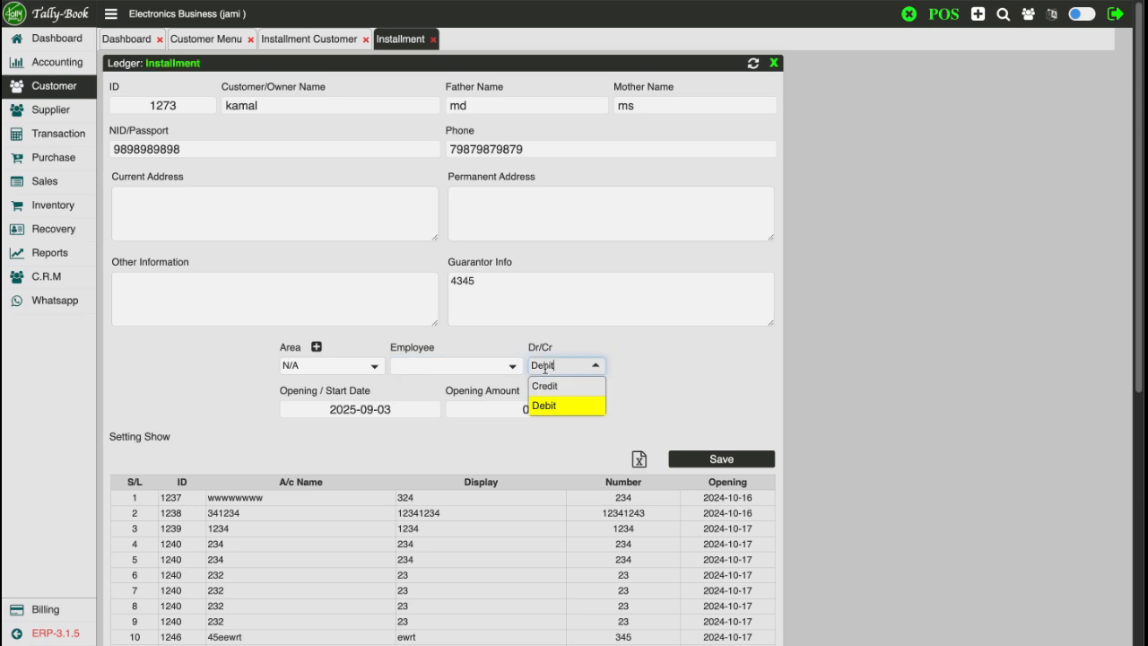
{"action": "left_click", "coordinate": [546, 404]}
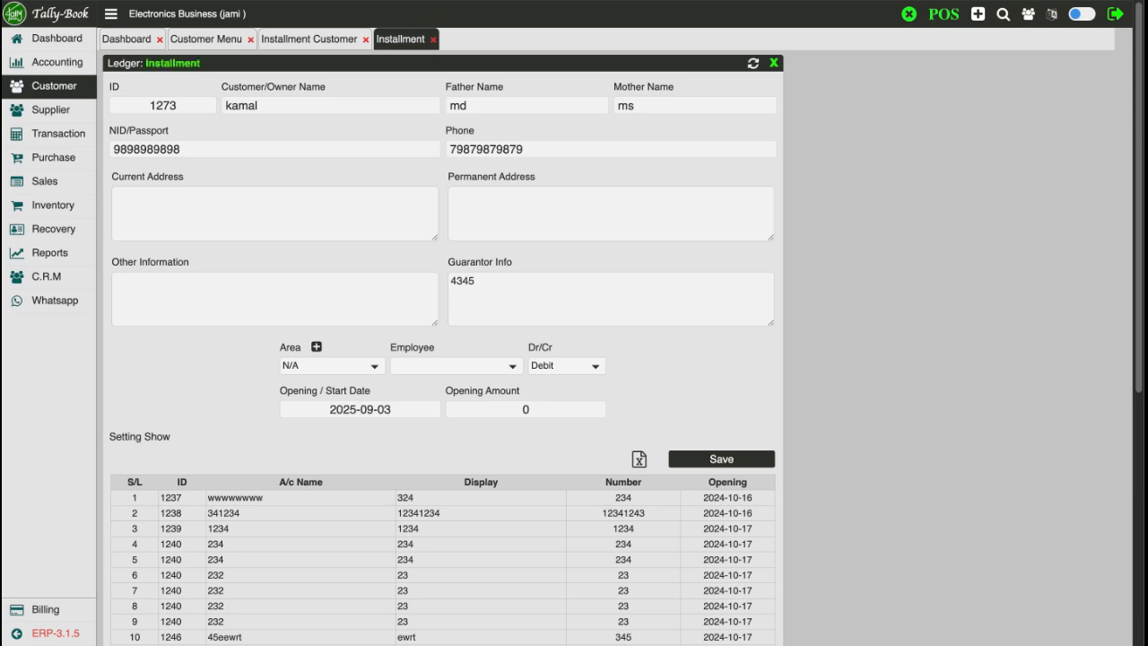
Set the opening start date to 1 July 2025
{"action": "left_click", "coordinate": [360, 409]}
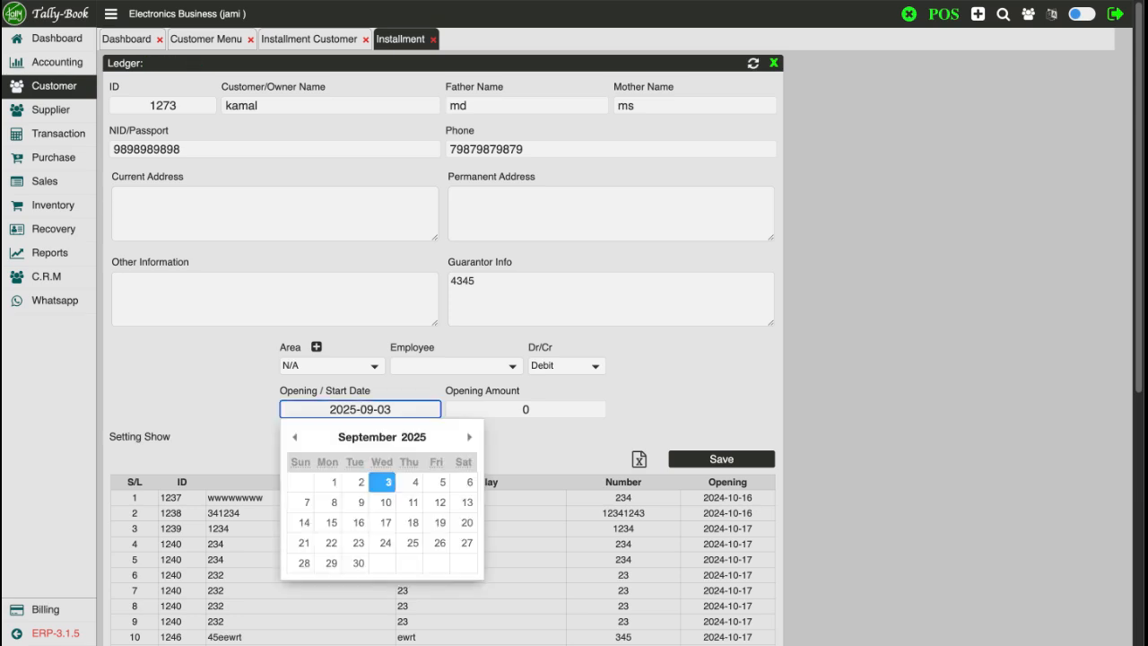
{"action": "left_click", "coordinate": [293, 438]}
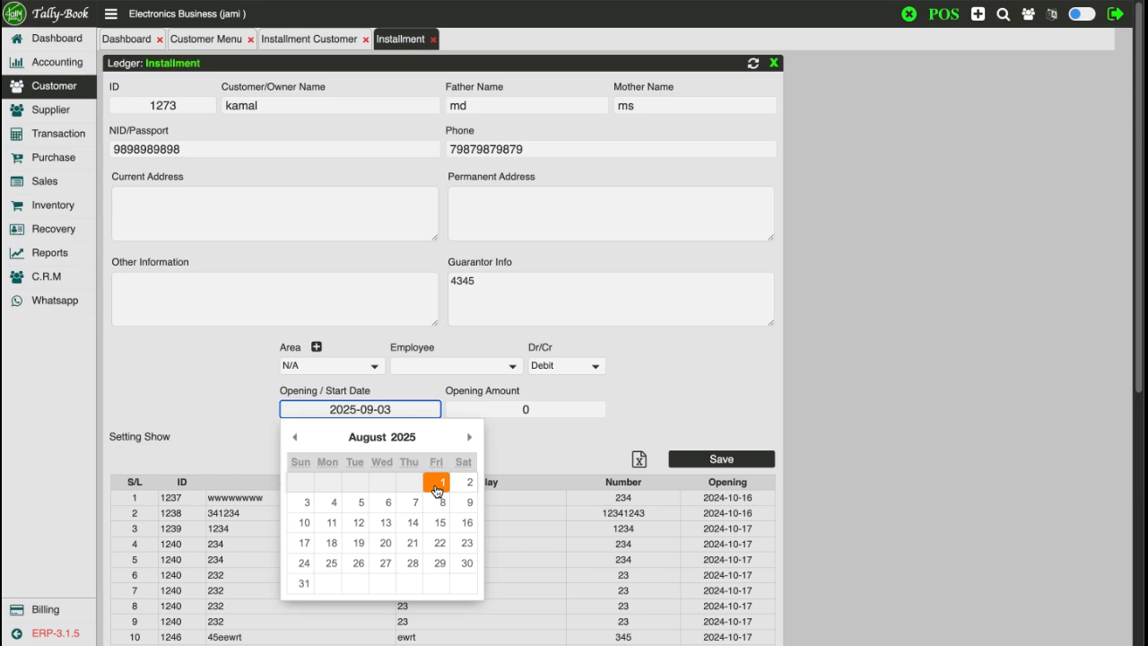
{"action": "left_click", "coordinate": [294, 438]}
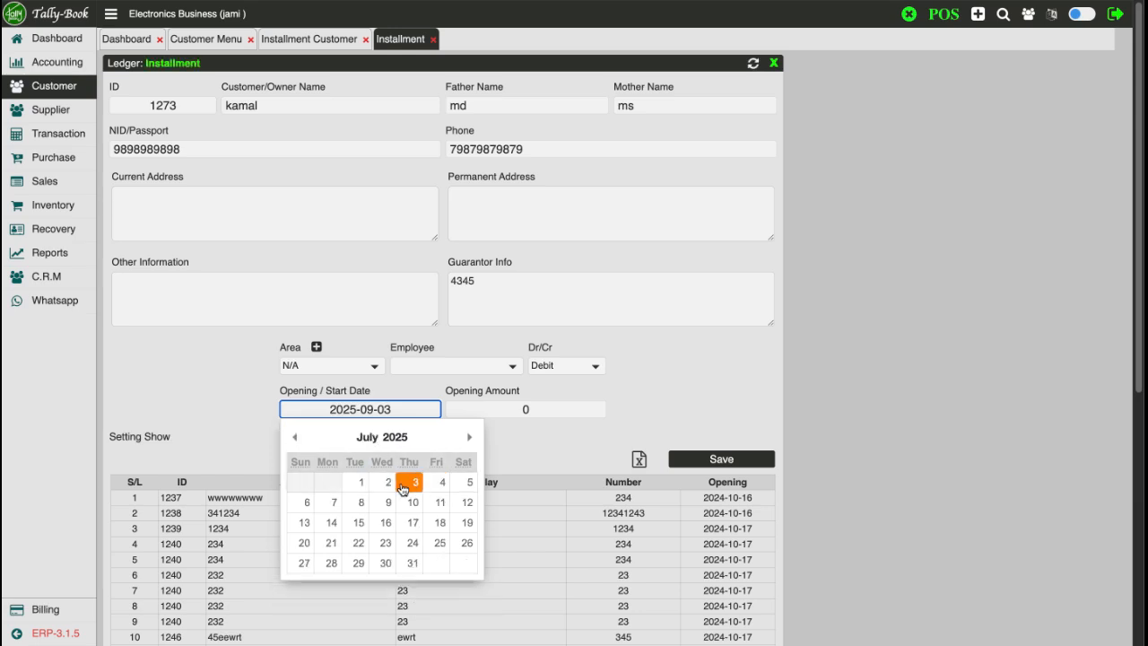
{"action": "left_click", "coordinate": [351, 490]}
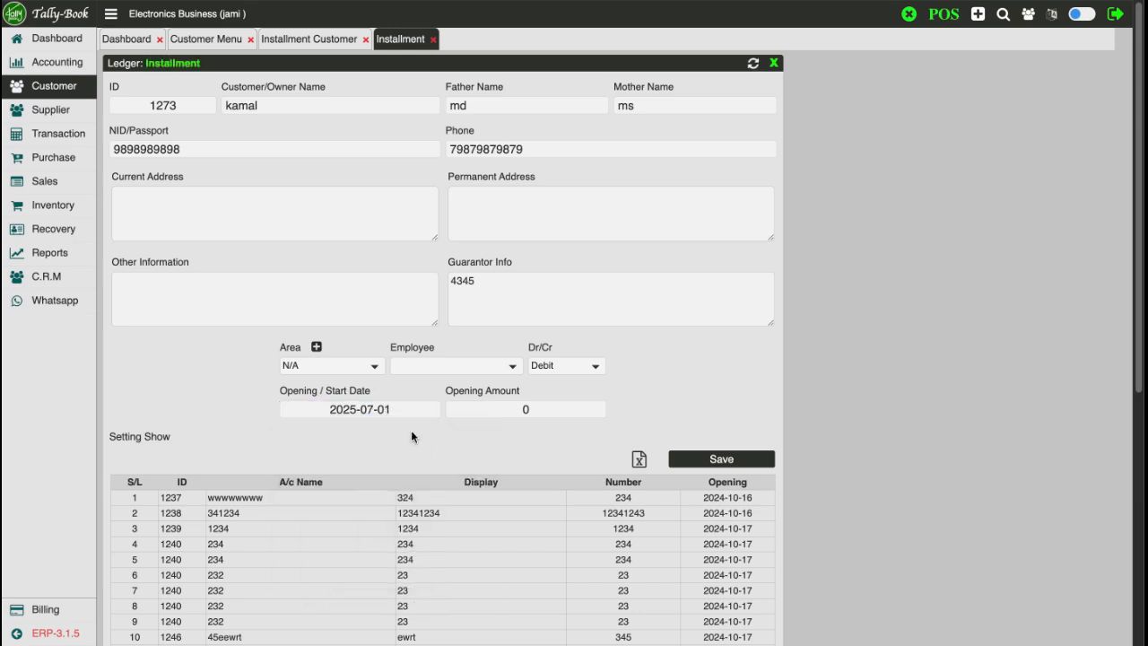
Enter 10000 as the opening amount
{"action": "left_click", "coordinate": [568, 414]}
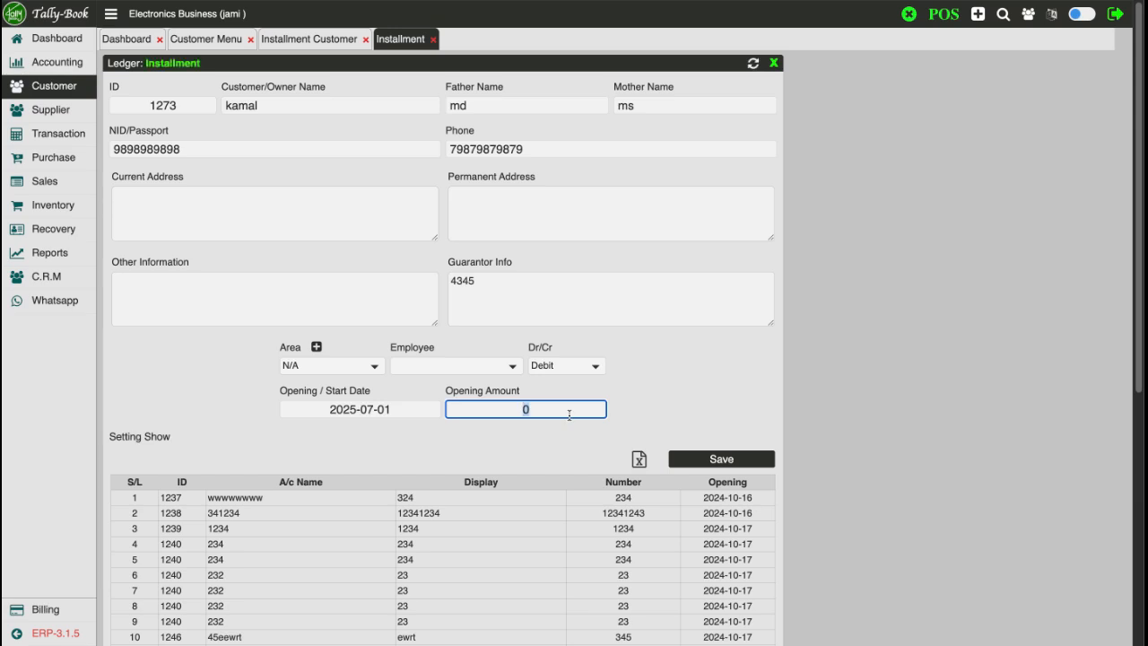
{"action": "type", "text": "10000"}
{"action": "left_click", "coordinate": [547, 424]}
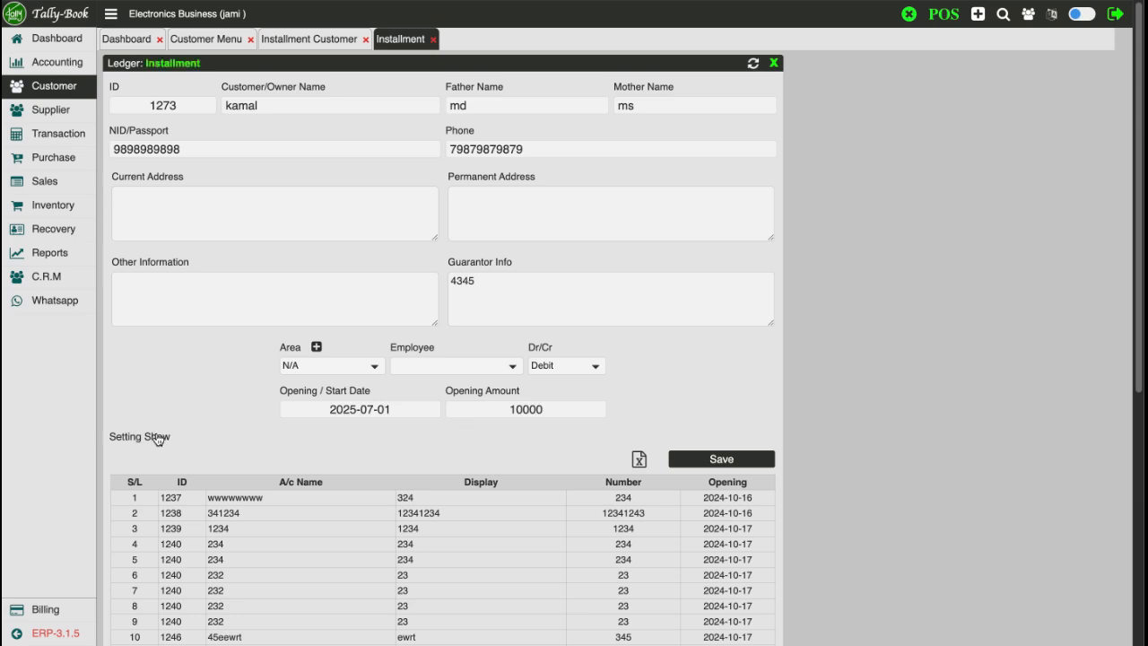
{"action": "key", "text": "ctrl+a"}
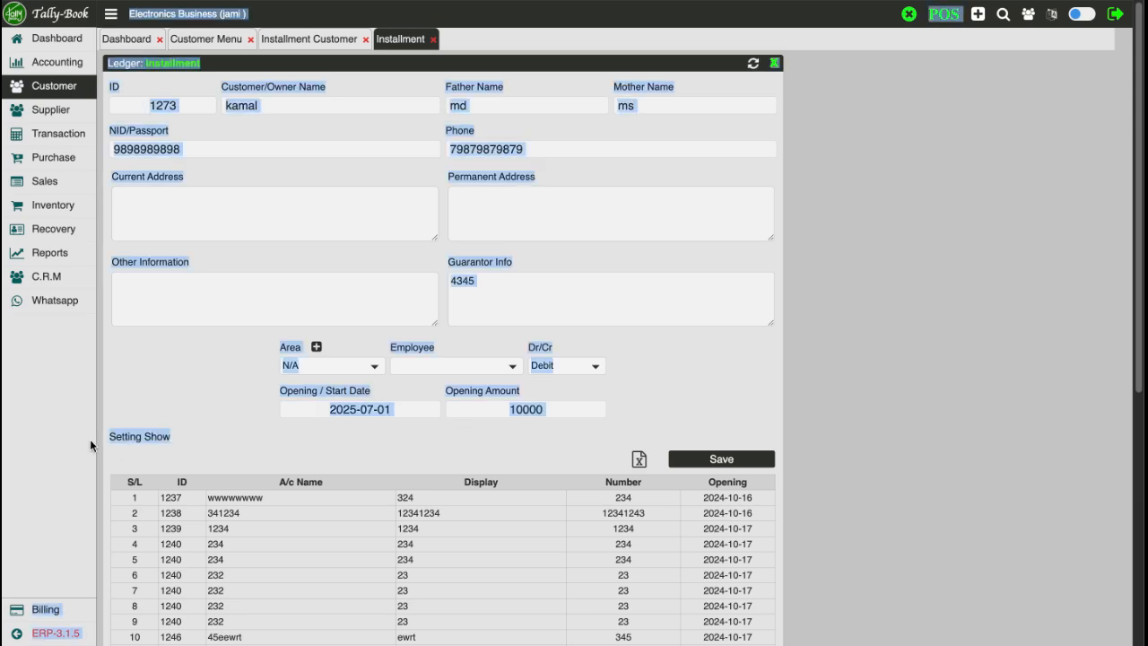
{"action": "left_click", "coordinate": [161, 451]}
Set the down payment to 2000, making the actual loan 8000
{"action": "left_click", "coordinate": [159, 440]}
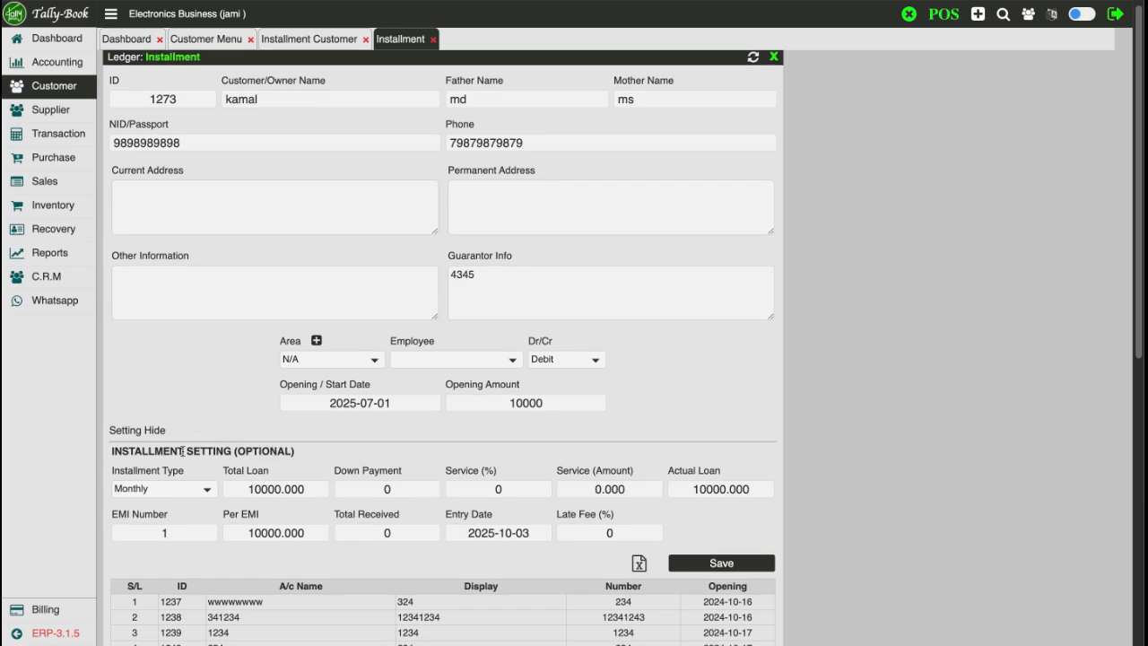
{"action": "scroll", "coordinate": [484, 408], "scroll_direction": "down", "scroll_amount": 1}
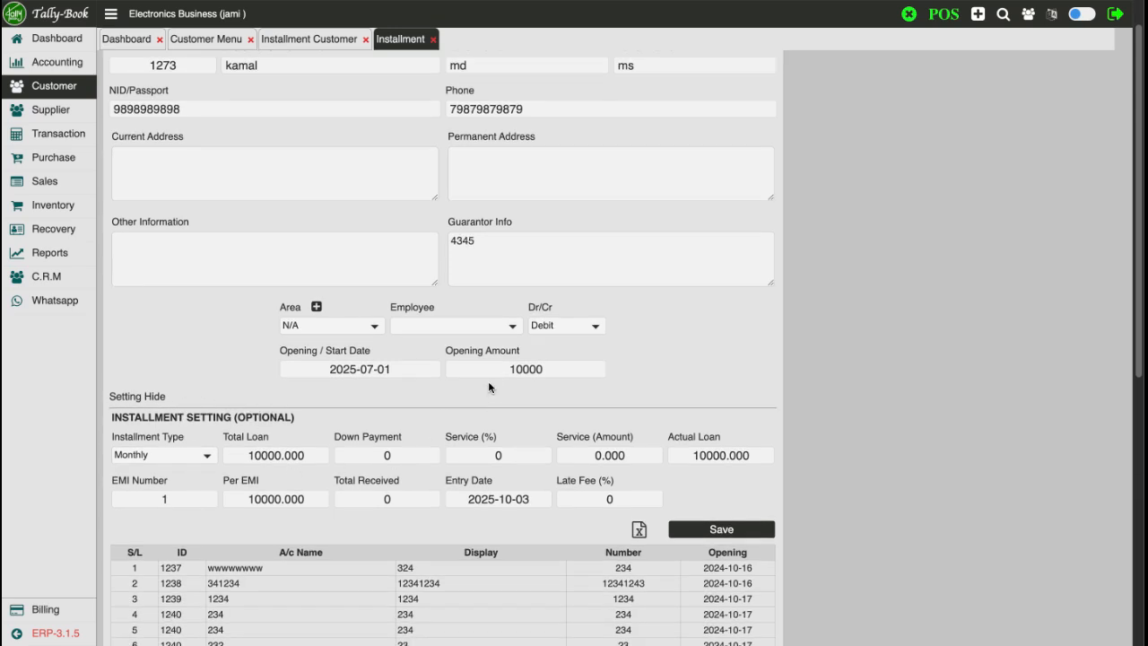
{"action": "left_click_drag", "start_coordinate": [491, 373], "coordinate": [547, 374]}
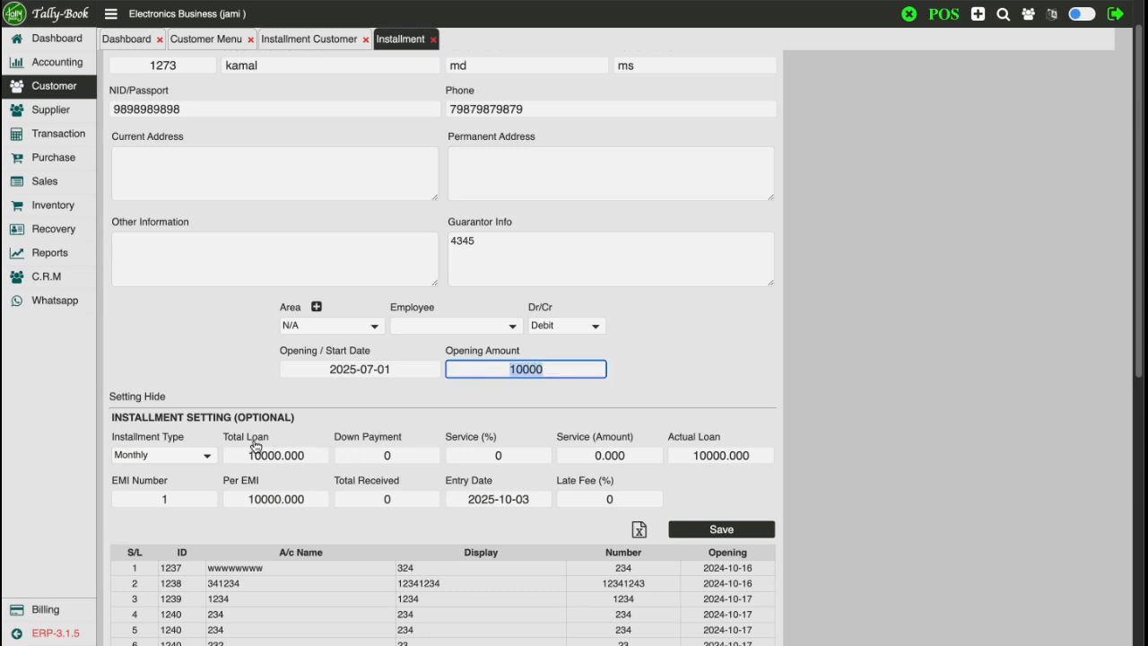
{"action": "left_click_drag", "start_coordinate": [230, 438], "coordinate": [313, 432]}
{"action": "left_click", "coordinate": [312, 437]}
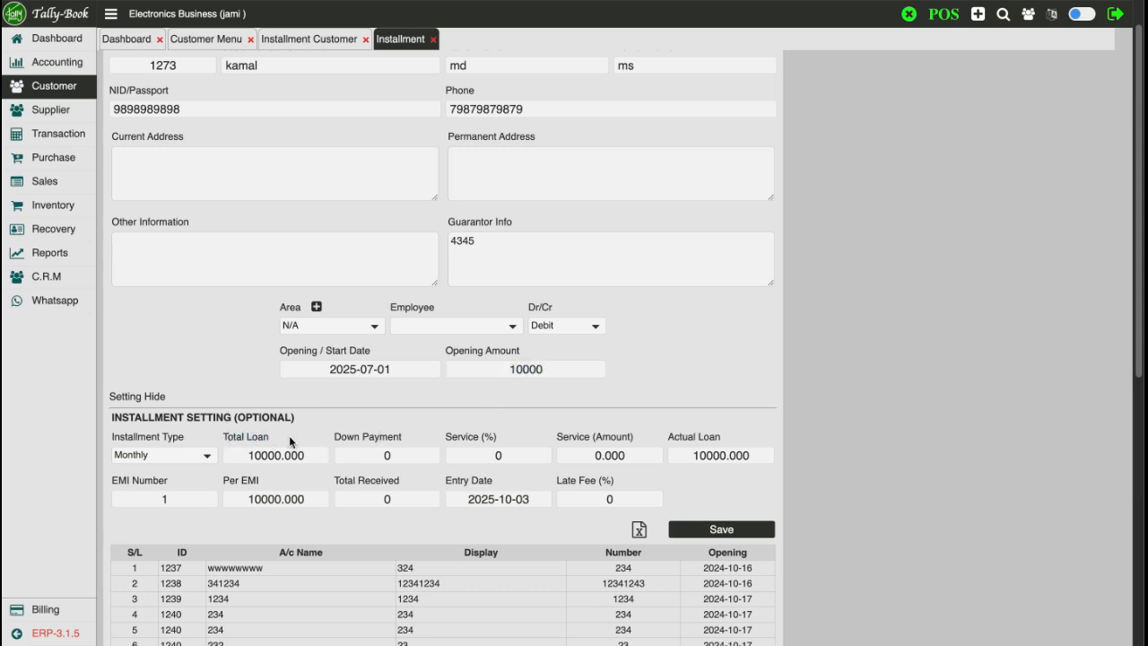
{"action": "left_click", "coordinate": [368, 456]}
{"action": "type", "text": "2000"}
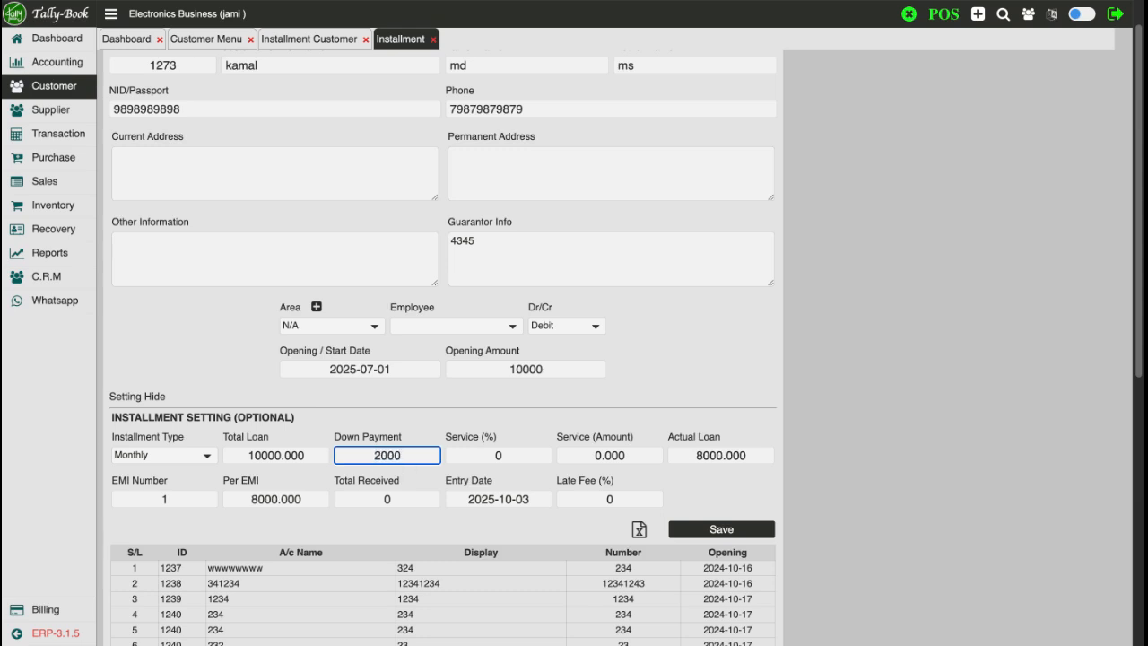
{"action": "key", "text": "Tab"}
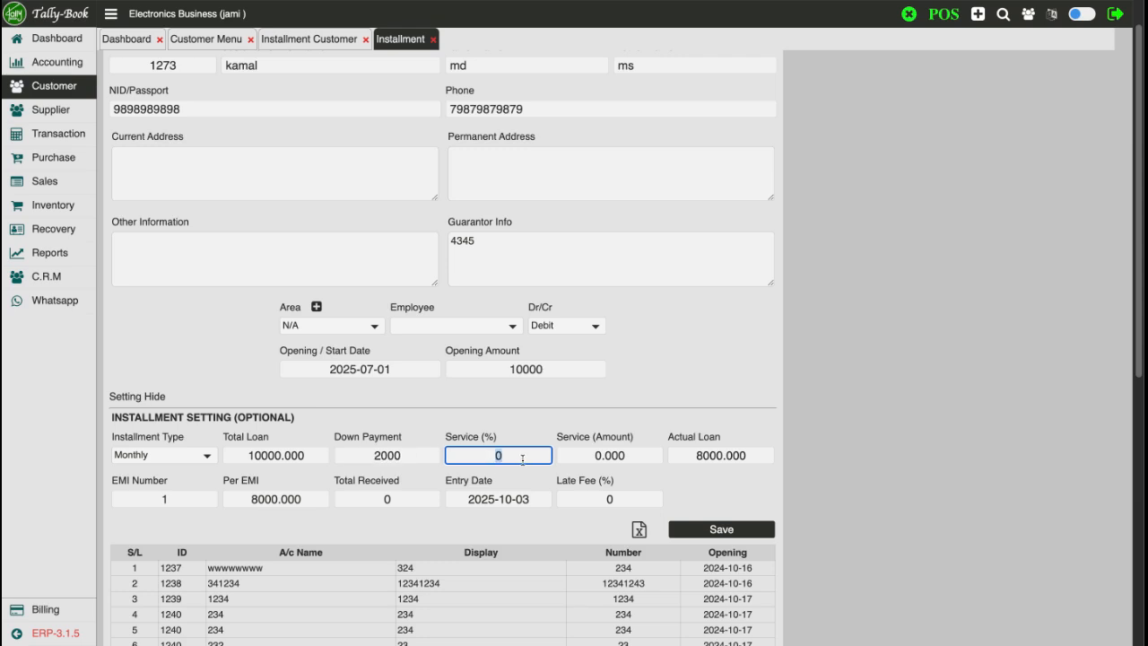
Keep the service percentage at 0
{"action": "type", "text": "1"}
{"action": "key", "text": "BackSpace"}
{"action": "type", "text": "0"}
{"action": "left_click_drag", "start_coordinate": [678, 437], "coordinate": [750, 431]}
{"action": "left_click", "coordinate": [731, 453]}
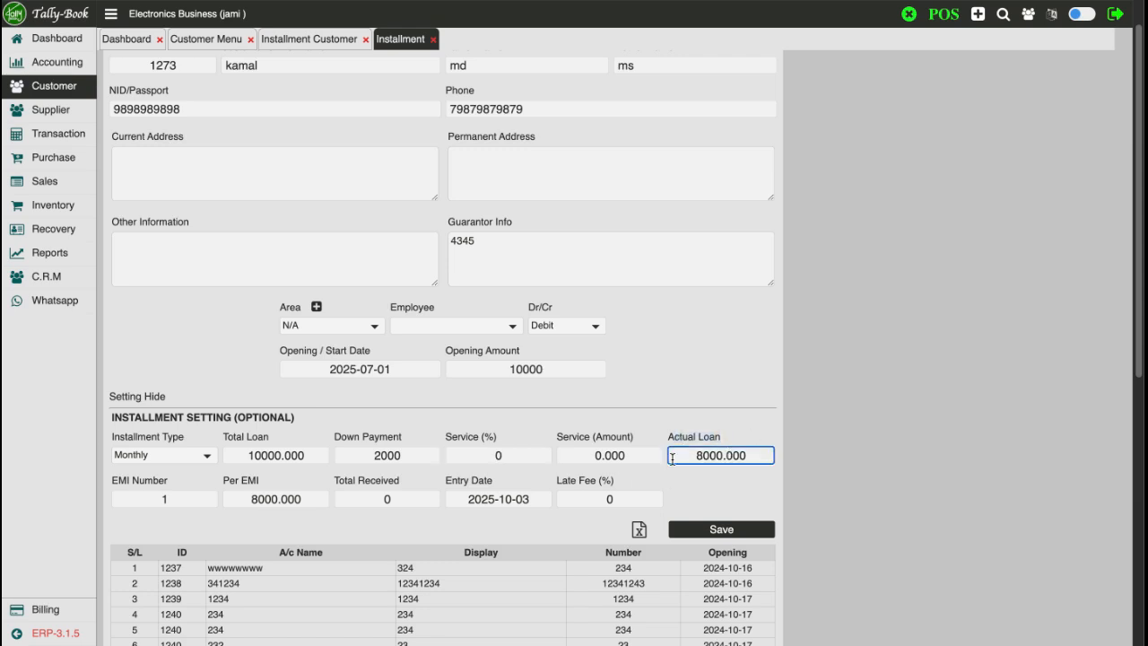
Set the EMI number to 5, giving 1600 per EMI
{"action": "left_click", "coordinate": [150, 498]}
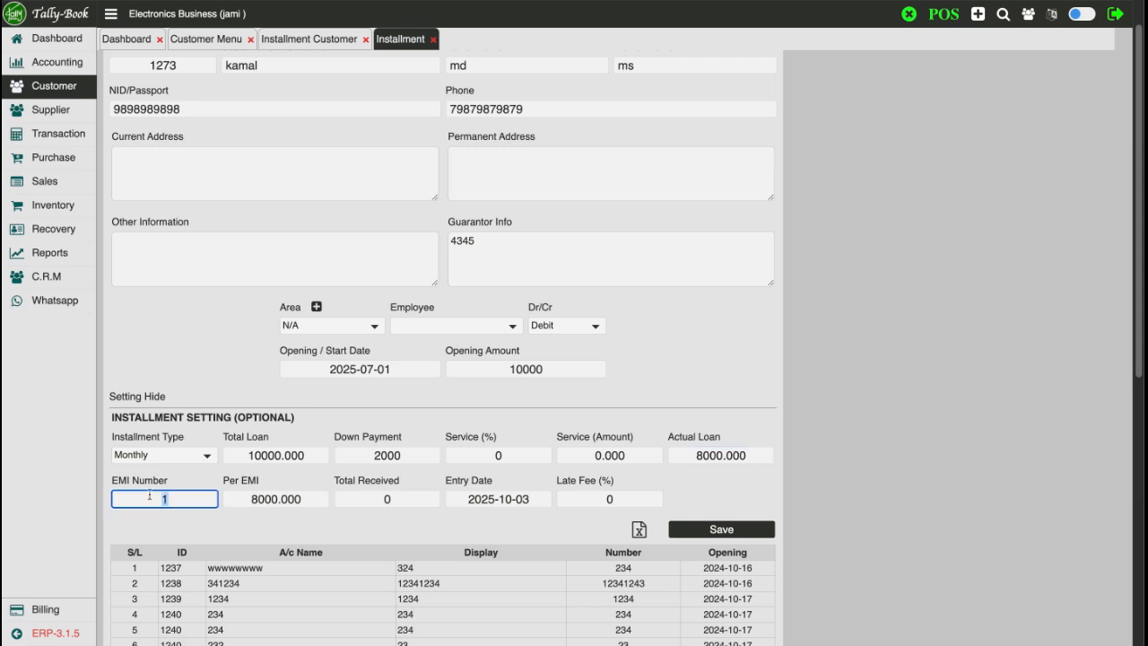
{"action": "type", "text": "5"}
{"action": "left_click", "coordinate": [273, 501]}
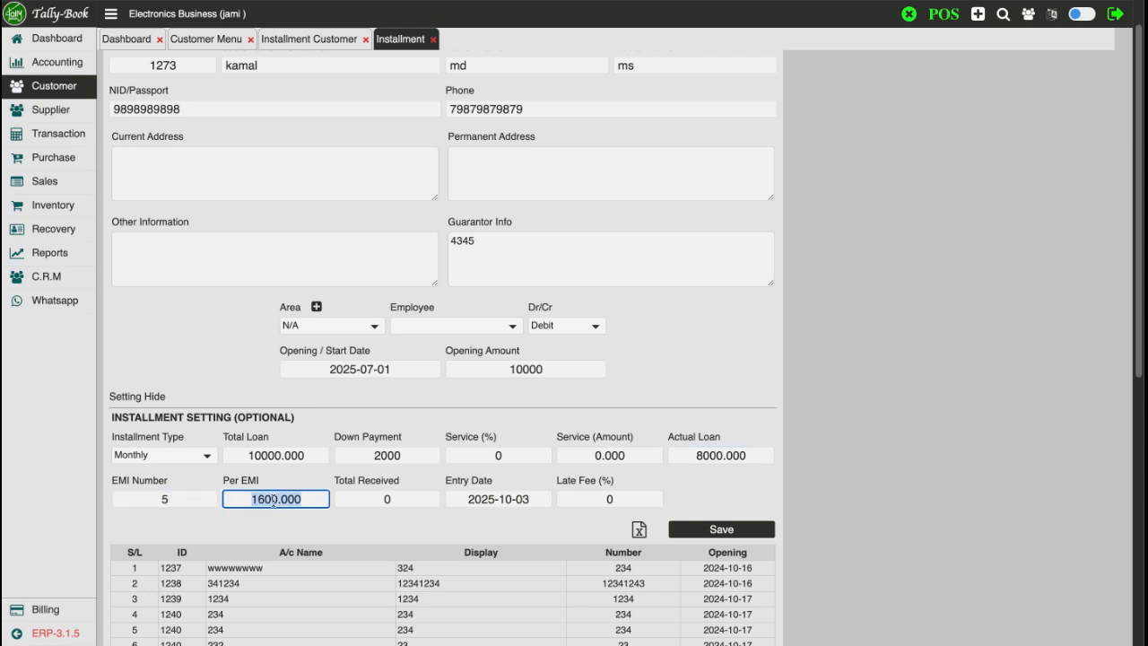
{"action": "left_click", "coordinate": [383, 500]}
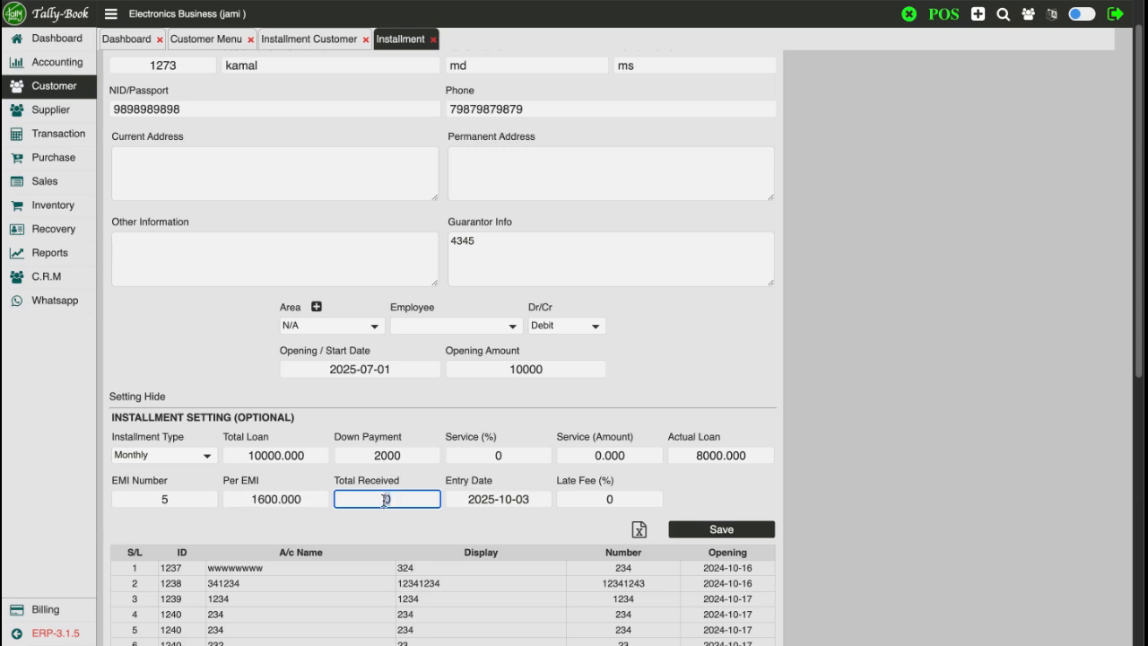
Set the entry date to 30 September 2025 and total received to 3000
{"action": "left_click", "coordinate": [518, 501]}
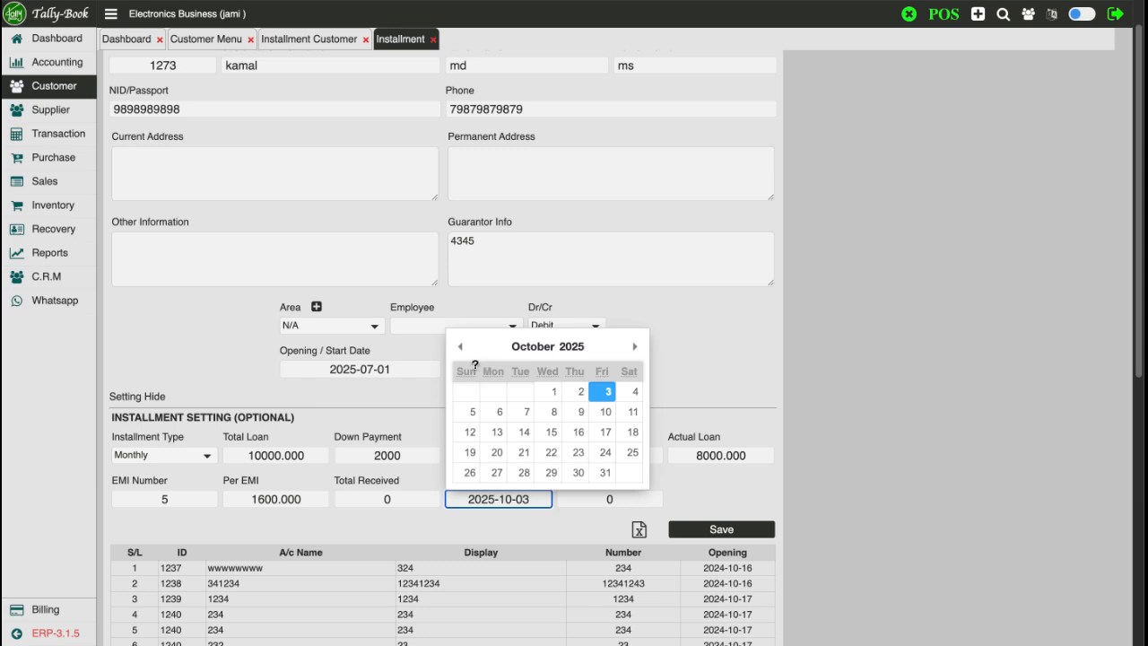
{"action": "left_click", "coordinate": [463, 349]}
{"action": "left_click", "coordinate": [524, 473]}
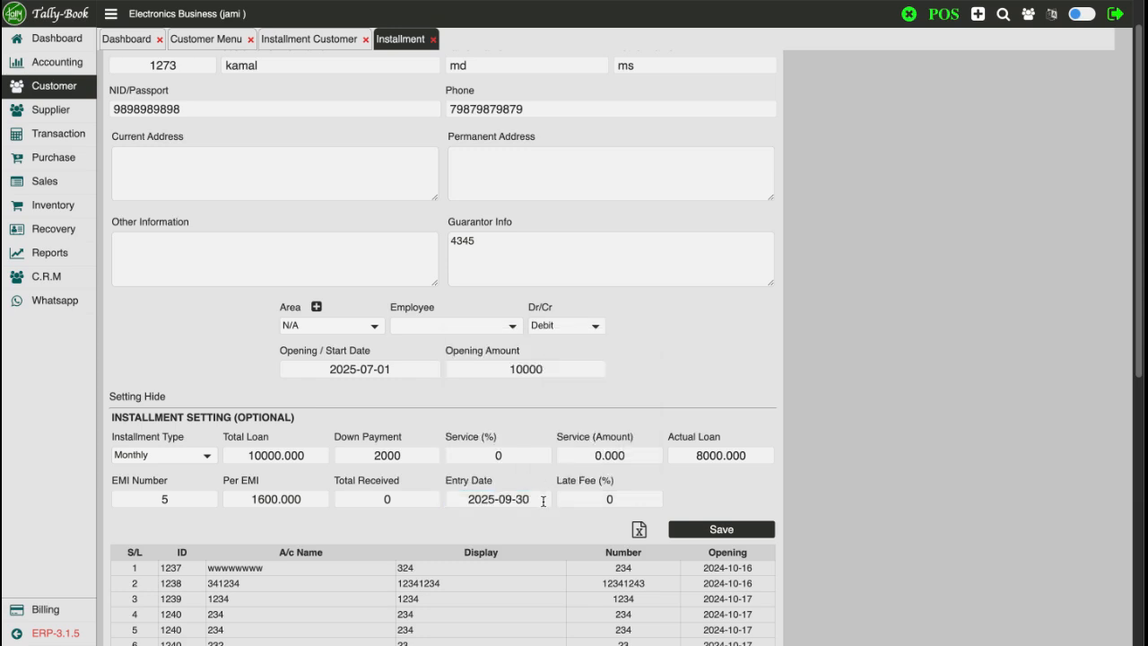
{"action": "left_click", "coordinate": [395, 497]}
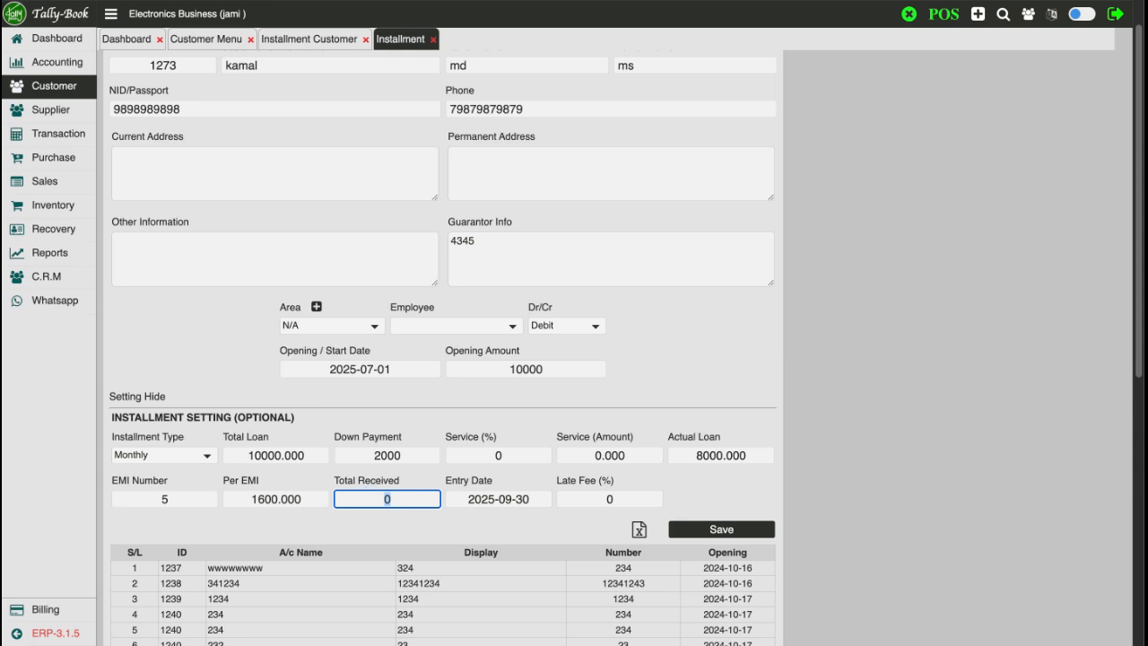
{"action": "type", "text": "3000"}
Keep the late fee percentage at 0
{"action": "left_click", "coordinate": [610, 500]}
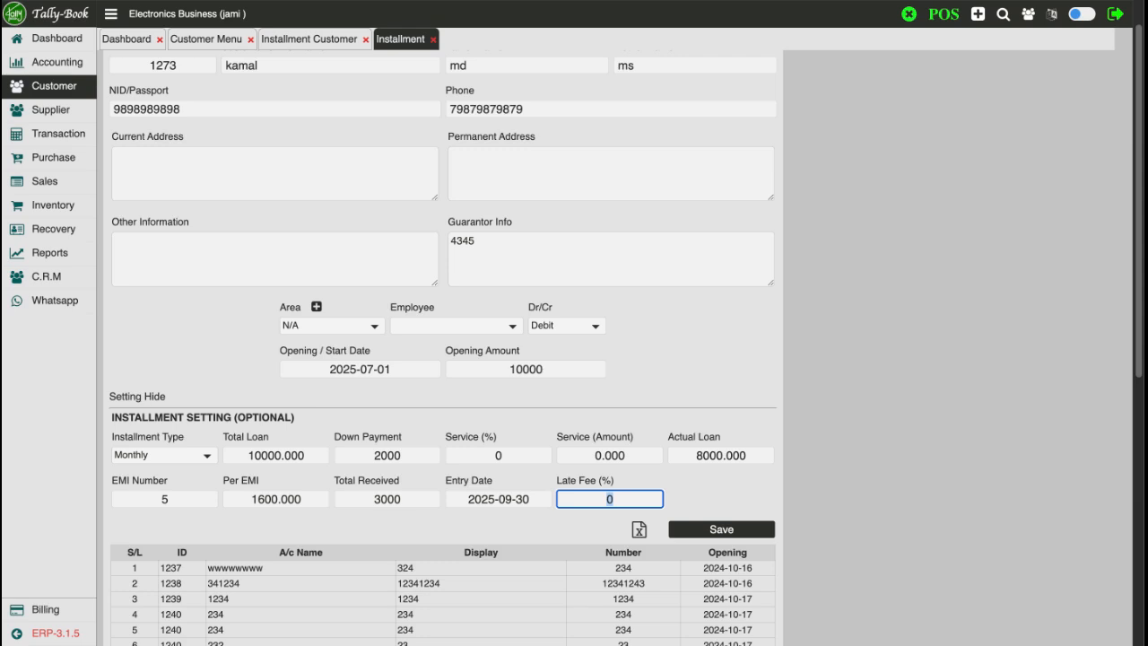
{"action": "left_click", "coordinate": [606, 501]}
{"action": "type", "text": "1"}
{"action": "key", "text": "Delete"}
{"action": "key", "text": "BackSpace"}
{"action": "type", "text": "0"}
Save the new installment customer and confirm it appears as row 31 of the table
{"action": "left_click", "coordinate": [723, 500]}
{"action": "scroll", "coordinate": [619, 453], "scroll_direction": "down", "scroll_amount": 2}
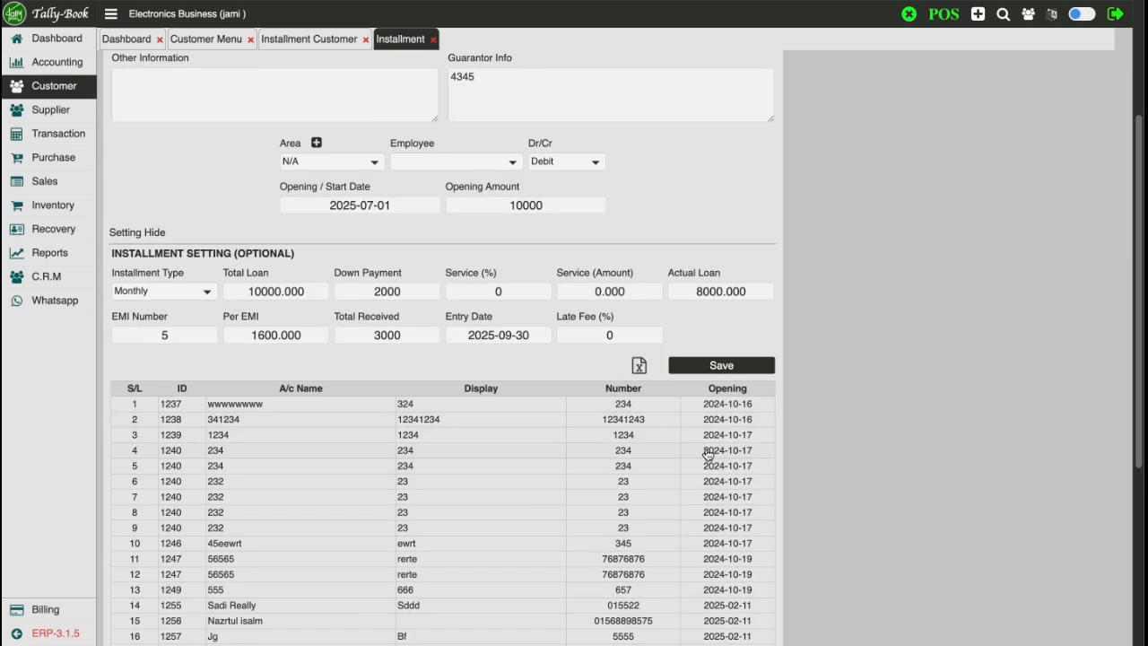
{"action": "scroll", "coordinate": [741, 415], "scroll_direction": "up", "scroll_amount": 1}
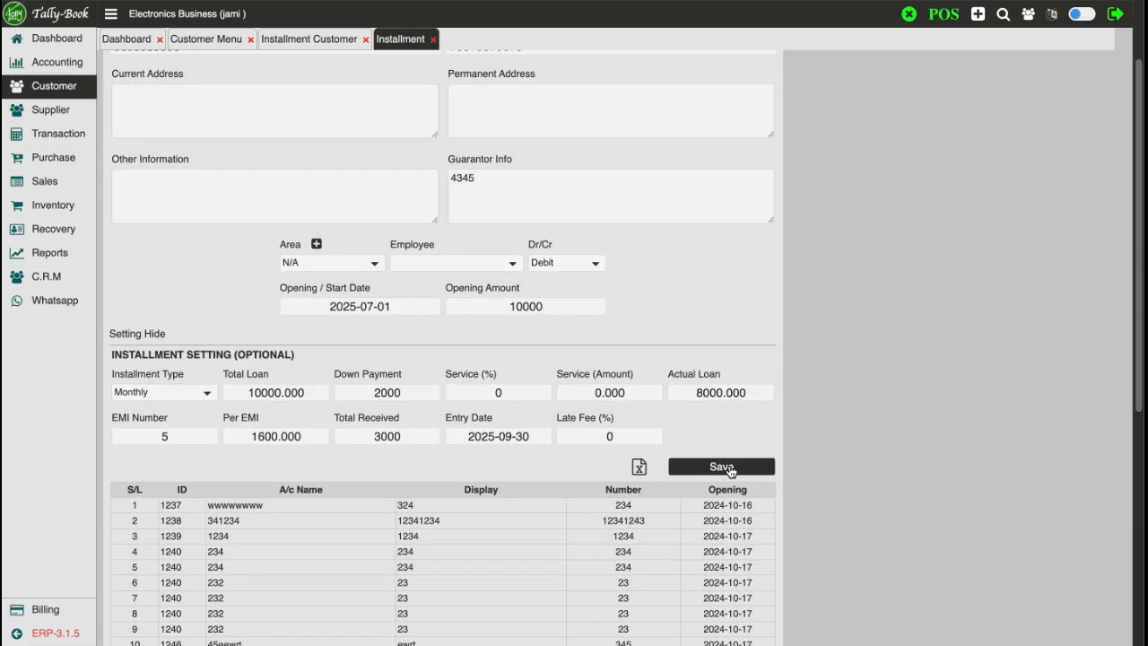
{"action": "left_click", "coordinate": [730, 467]}
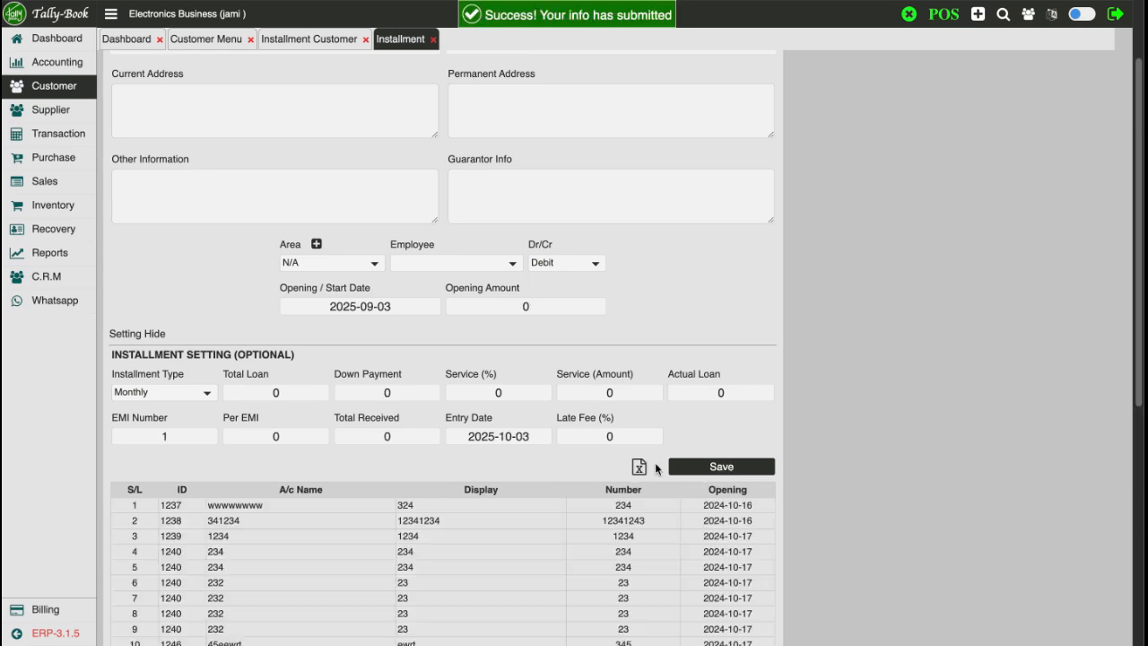
{"action": "scroll", "coordinate": [539, 448], "scroll_direction": "down", "scroll_amount": 5}
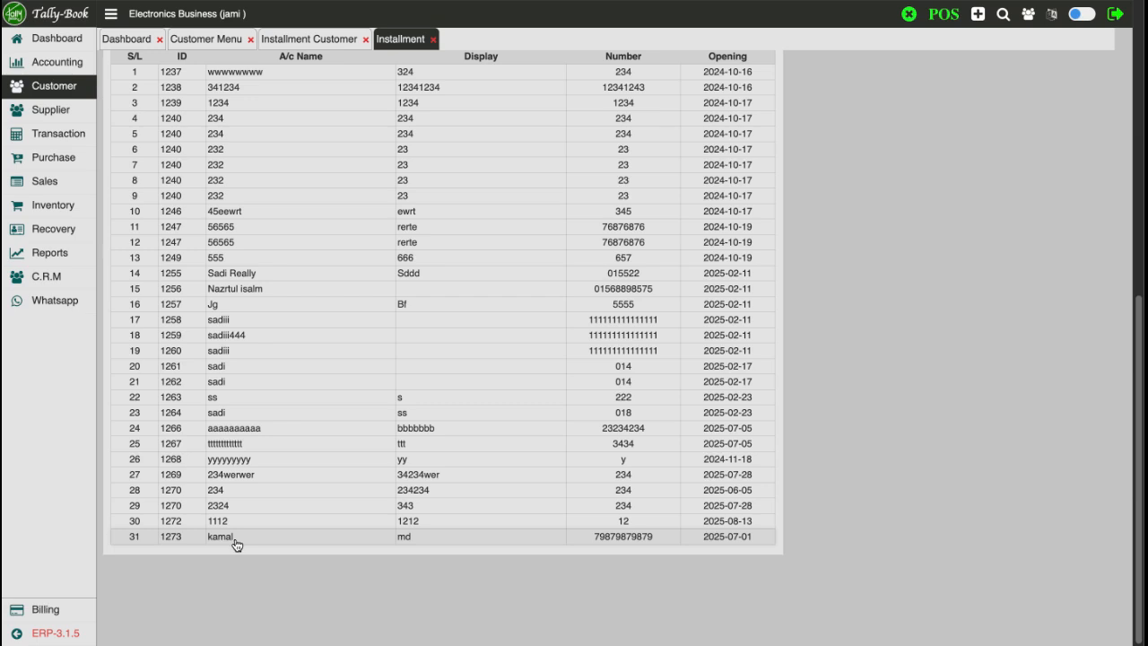
{"action": "scroll", "coordinate": [440, 492], "scroll_direction": "up", "scroll_amount": 3}
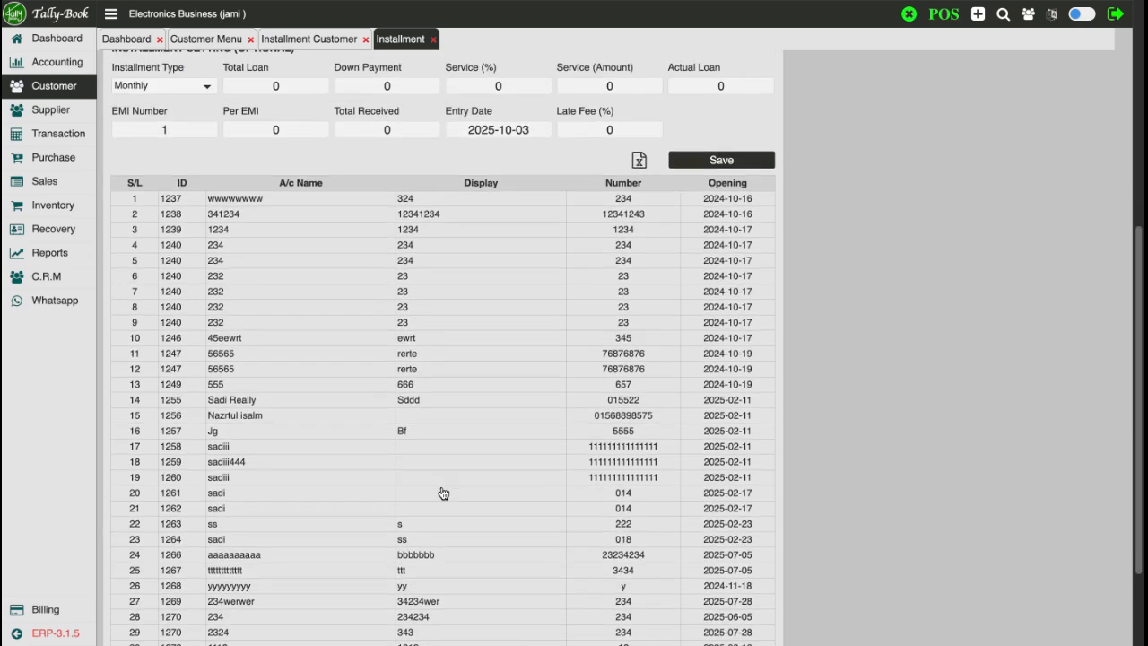
{"action": "scroll", "coordinate": [563, 429], "scroll_direction": "up", "scroll_amount": 5}
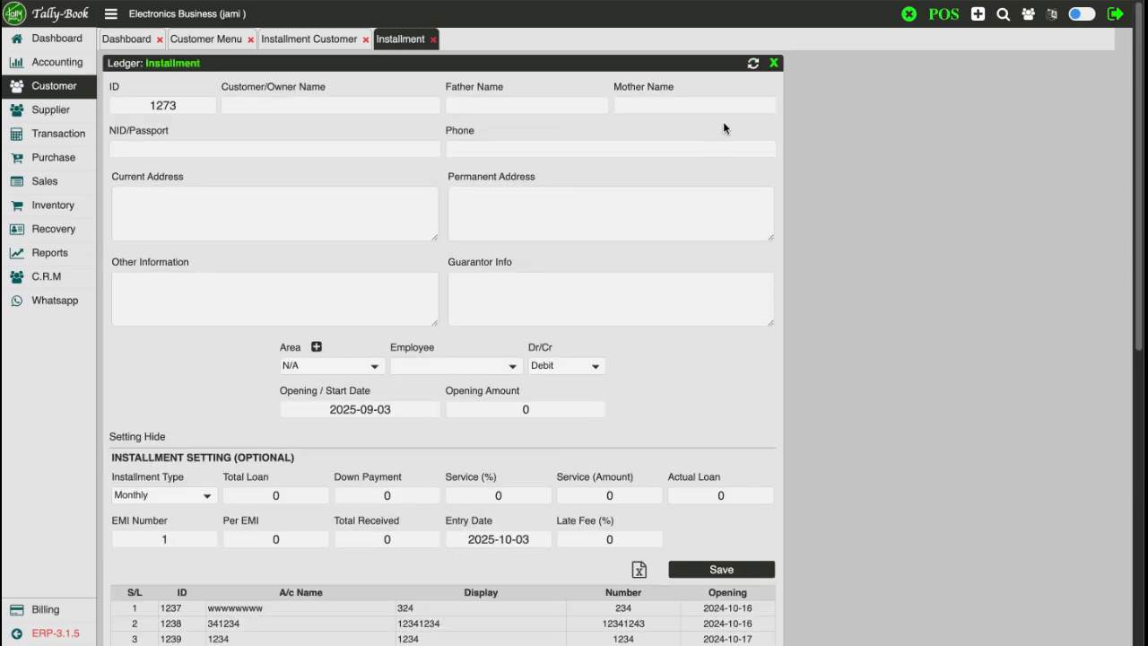
Close the Installment form and refresh the list so the new customer shows a 5000 debit
{"action": "left_click", "coordinate": [773, 62]}
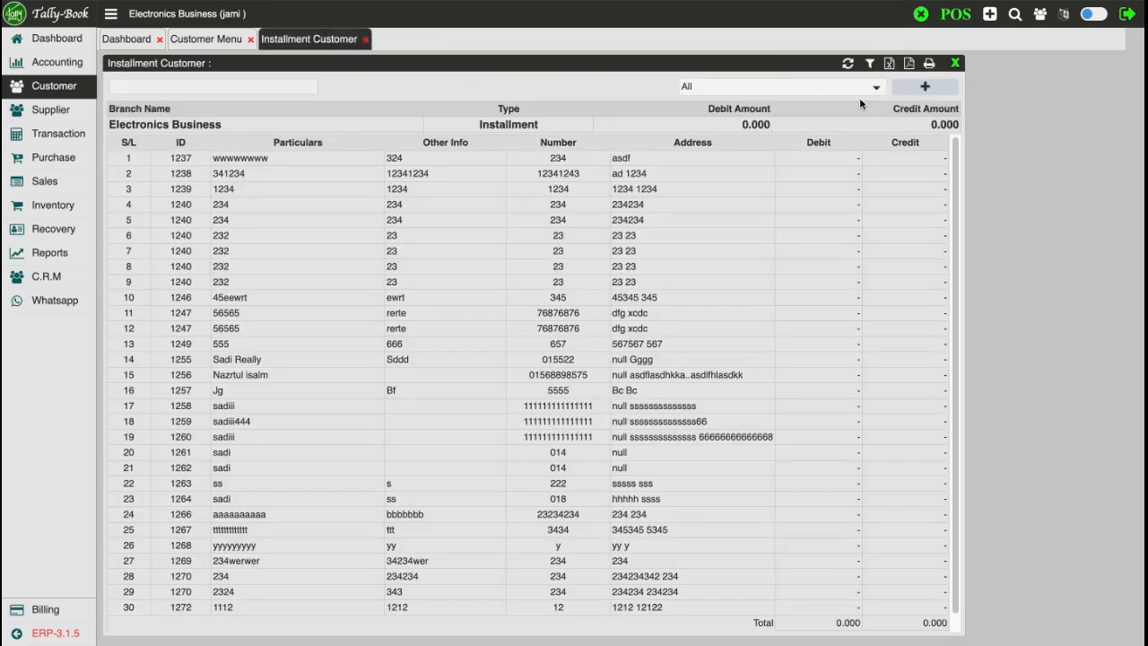
{"action": "left_click", "coordinate": [848, 64]}
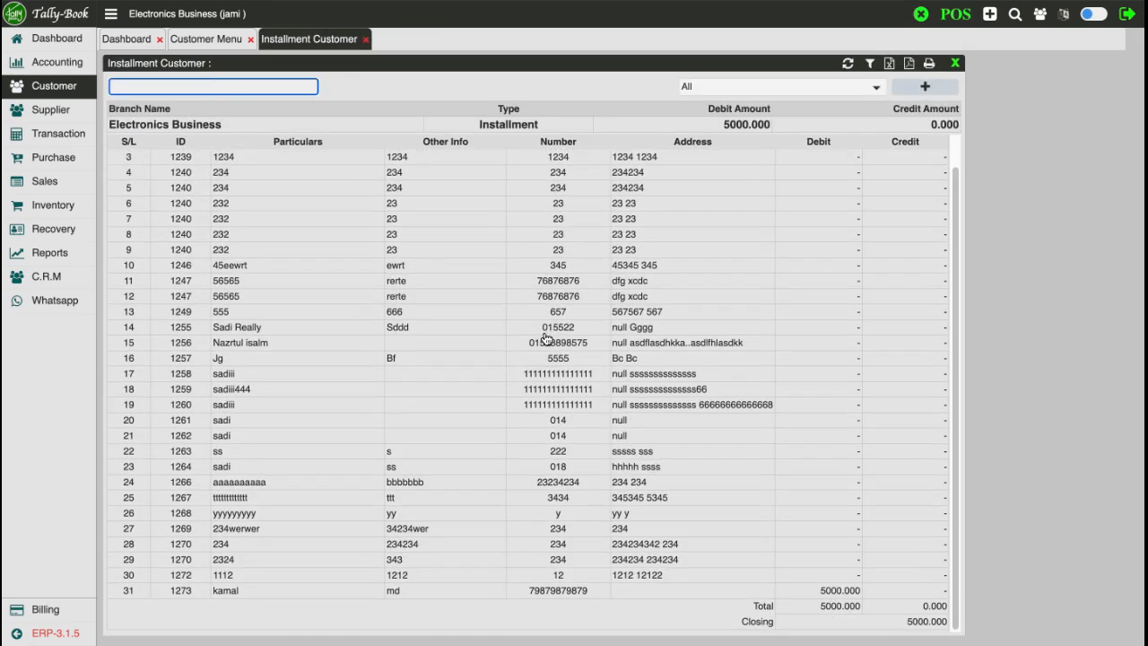